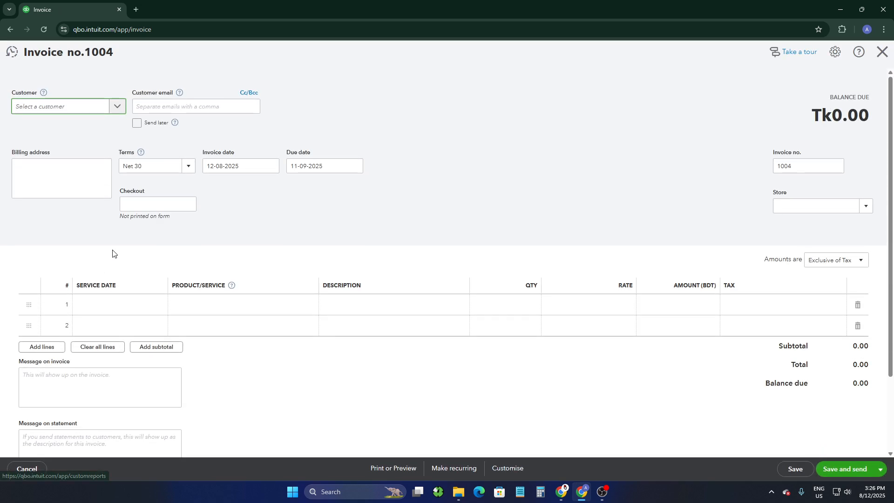
Select the Sample Customer's Web-Development project as the invoice customer
drag(9, 95, 70, 106)
click(87, 77)
click(69, 110)
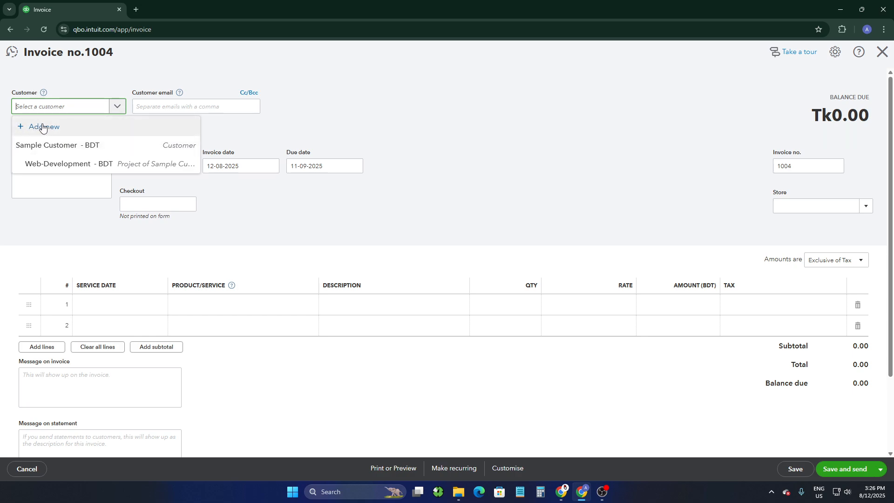
click(81, 169)
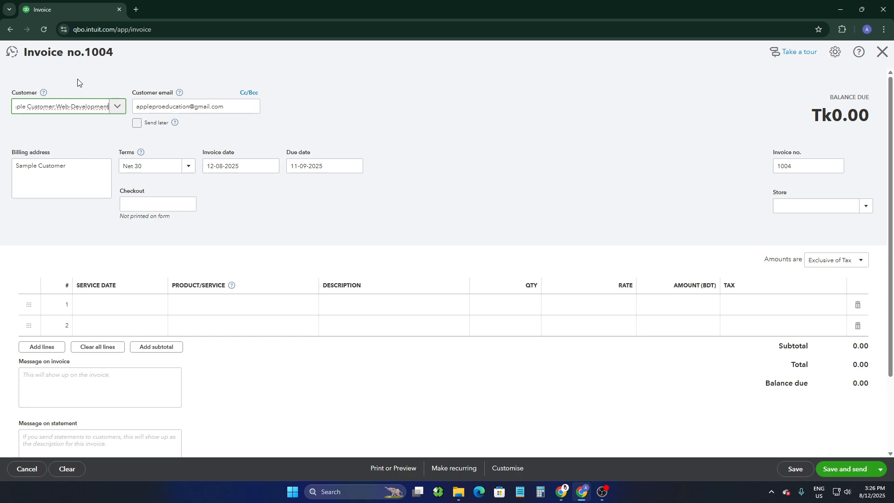
Enter "test" as the billing address
mouse_move(8, 149)
mouse_down()
mouse_move(85, 158)
mouse_move(0, 162)
mouse_up()
text(test)
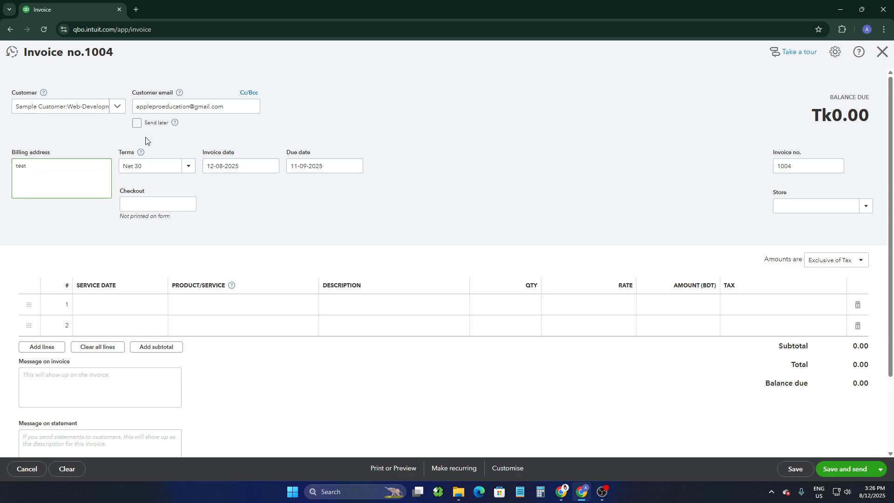
Review the terms options and the invoice date field
click(186, 169)
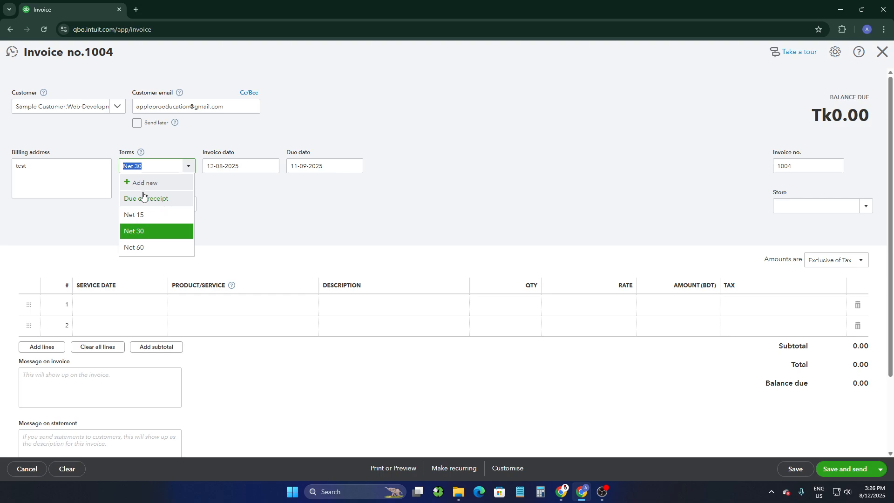
click(268, 210)
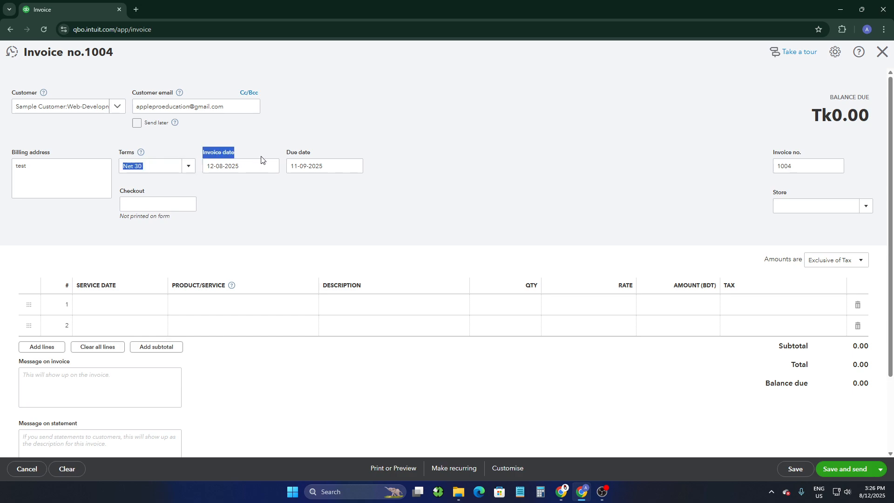
click(233, 166)
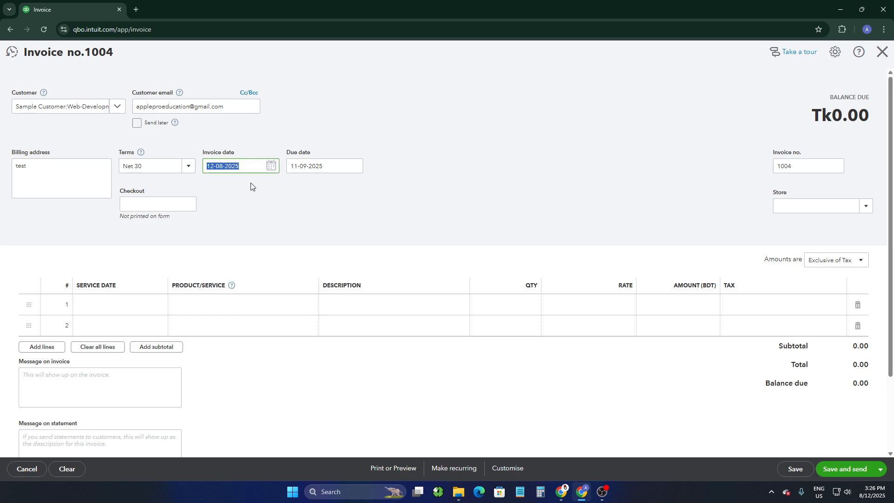
click(252, 190)
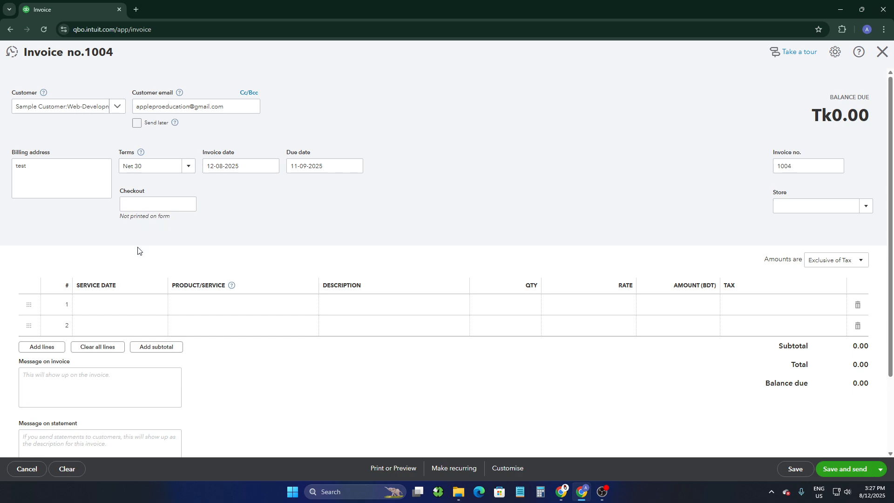
drag(124, 218, 223, 216)
double_click(796, 167)
click(797, 166)
click(801, 147)
click(812, 167)
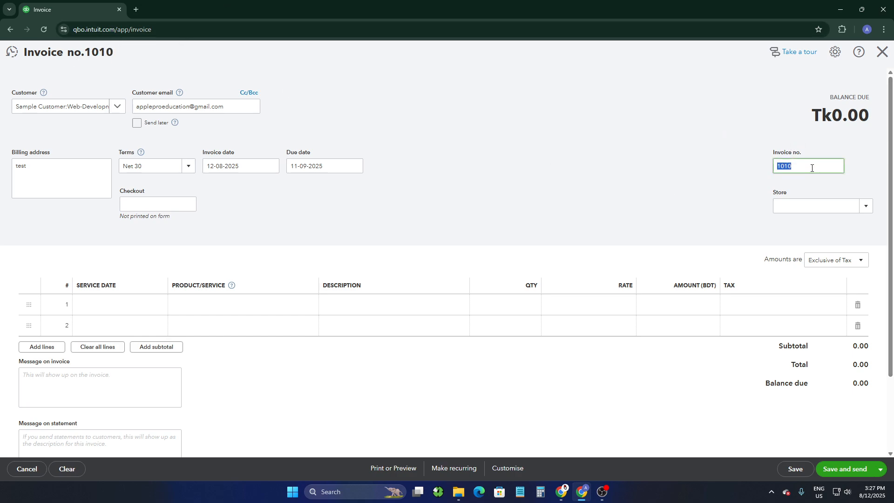
click(812, 168)
click(838, 208)
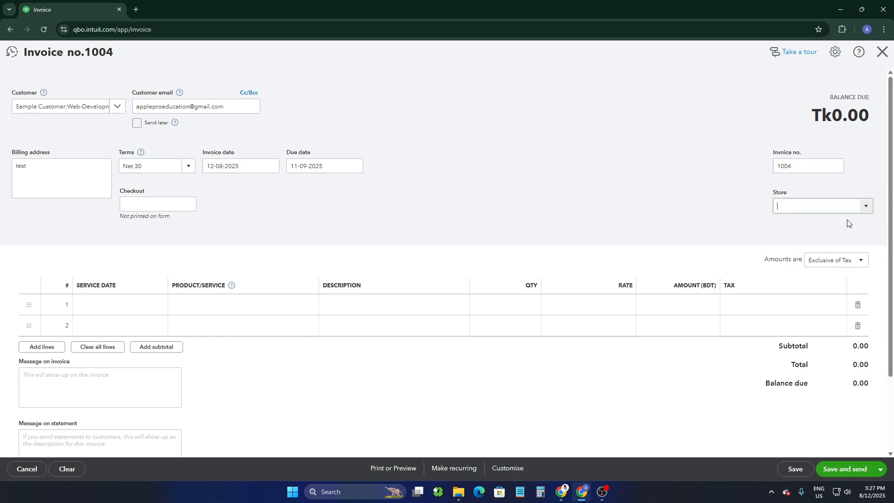
click(866, 210)
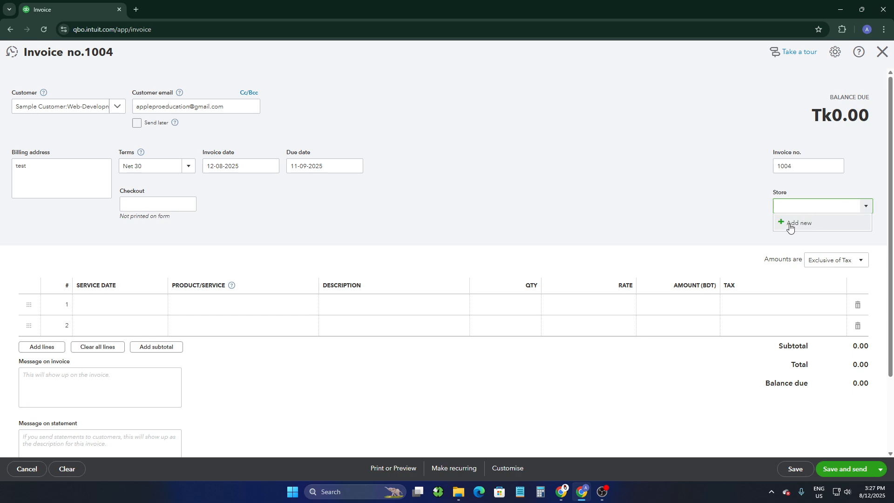
click(283, 237)
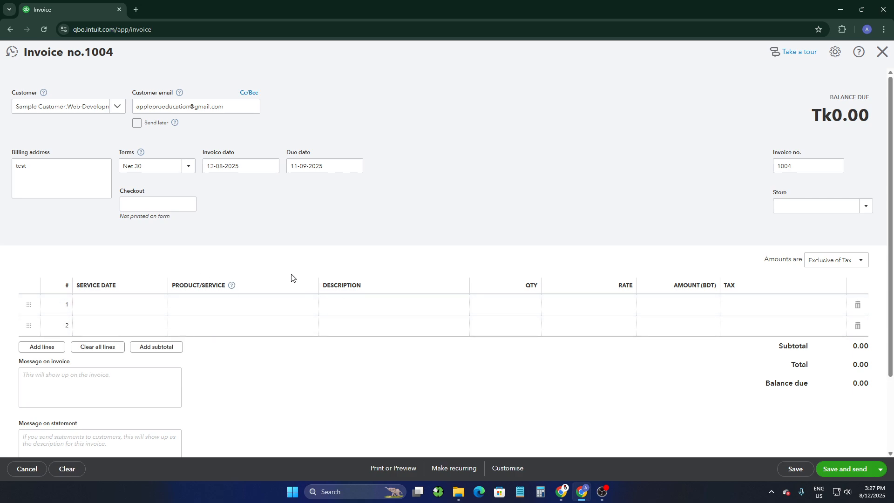
Set the first line's service date to 11-08-2025 using the calendar
click(91, 301)
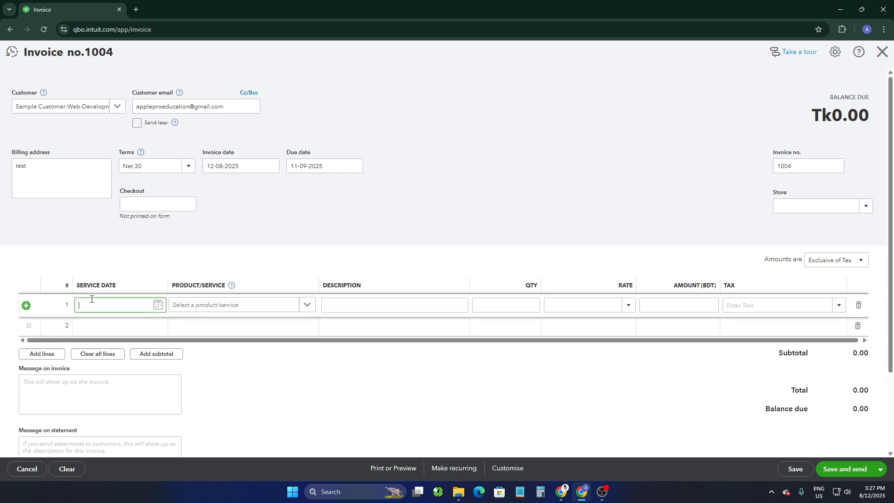
click(158, 305)
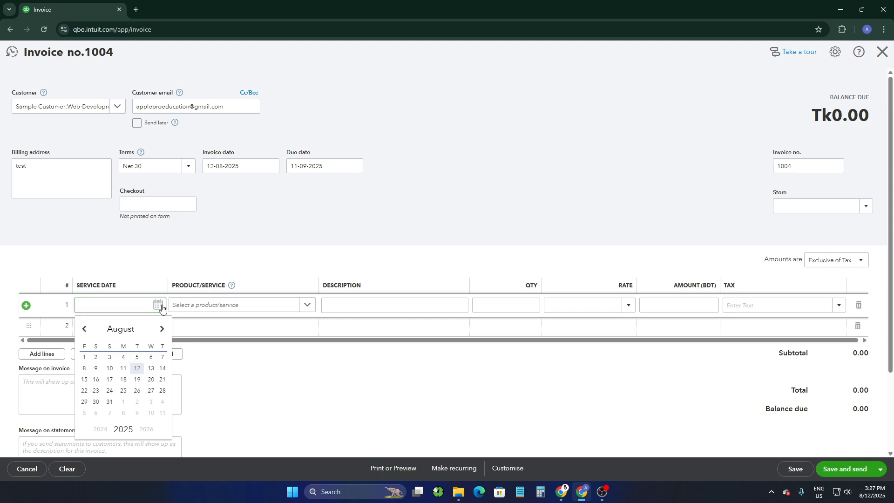
click(123, 368)
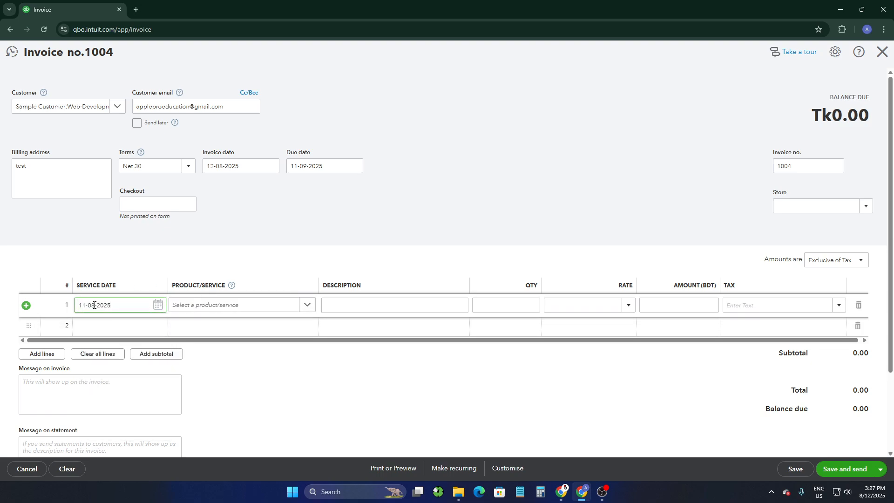
Choose Men's Black Shirt as the first line's product/service
click(210, 305)
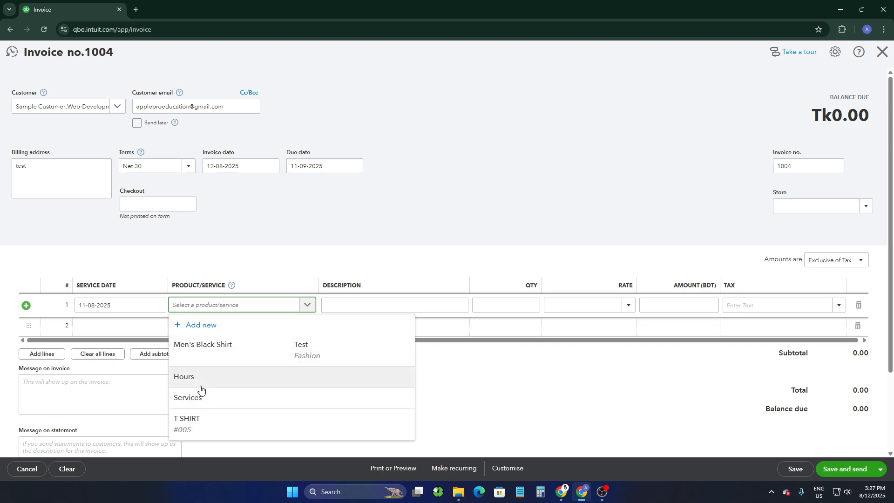
click(208, 363)
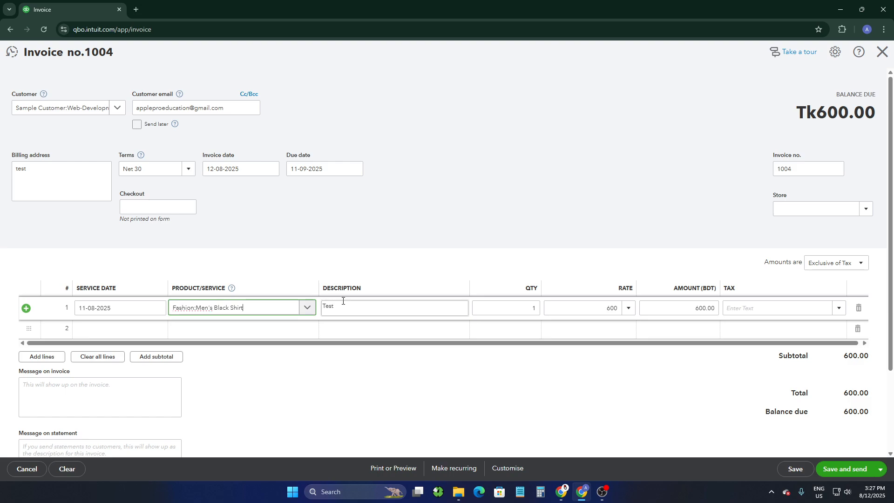
click(351, 305)
click(529, 308)
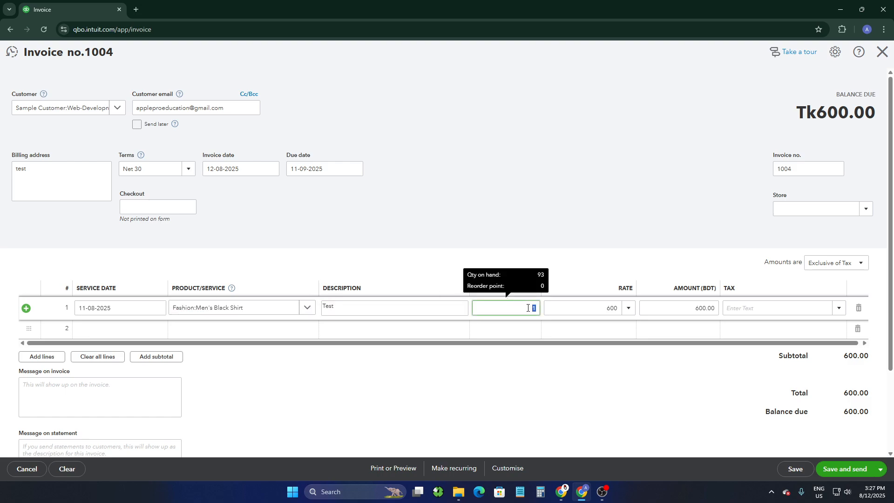
click(454, 213)
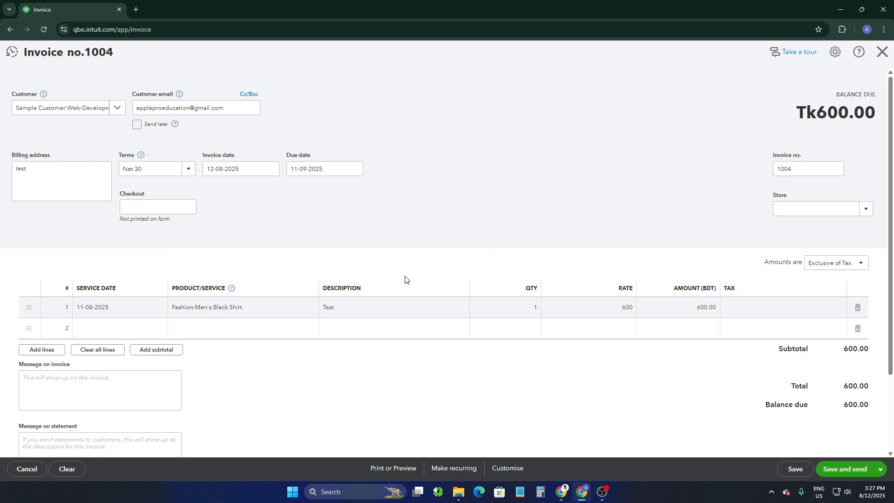
click(228, 307)
click(306, 310)
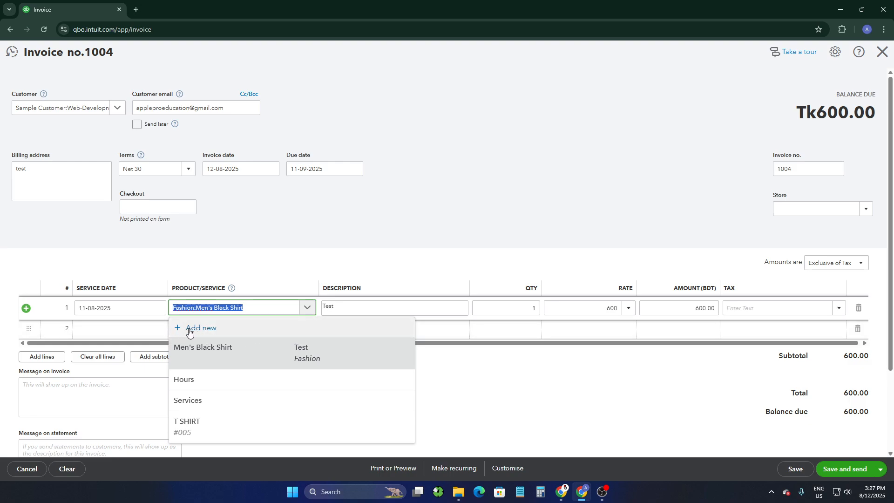
click(417, 224)
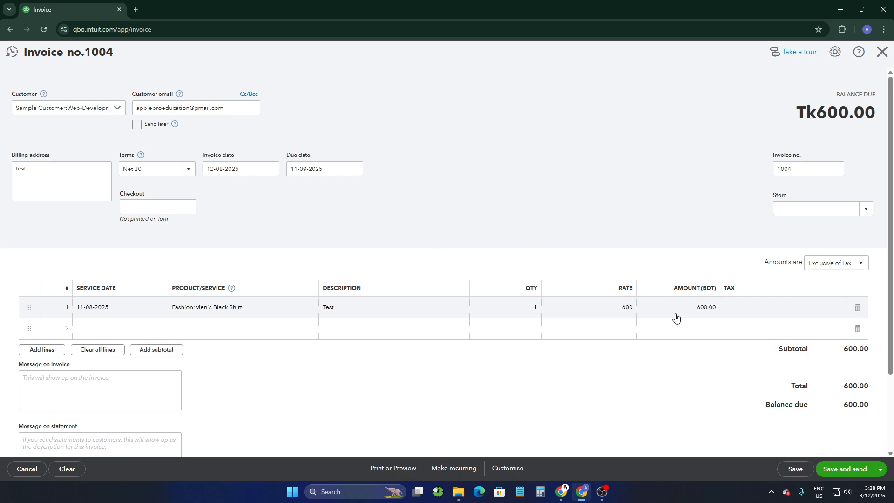
click(746, 308)
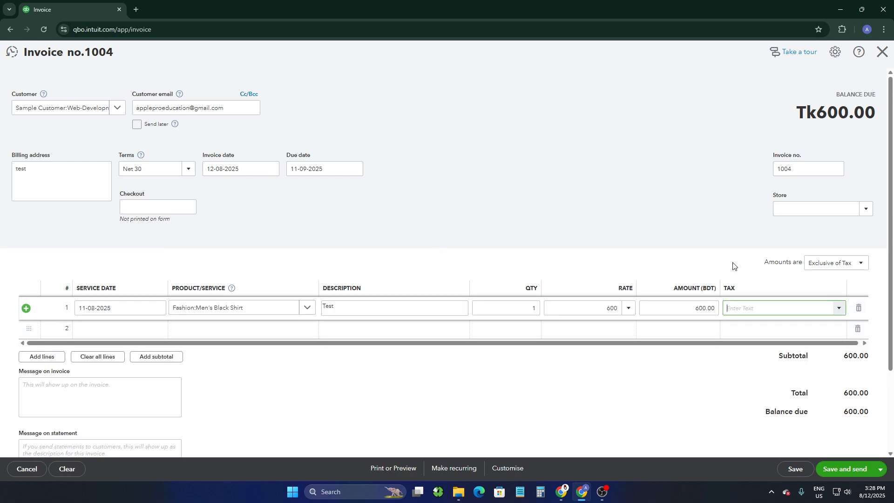
click(680, 226)
Set the first line's quantity to 5
click(535, 307)
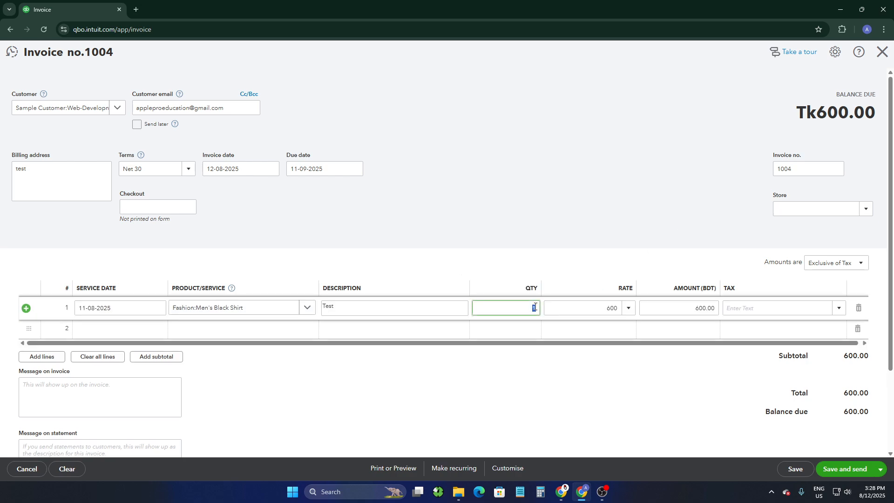
click(570, 243)
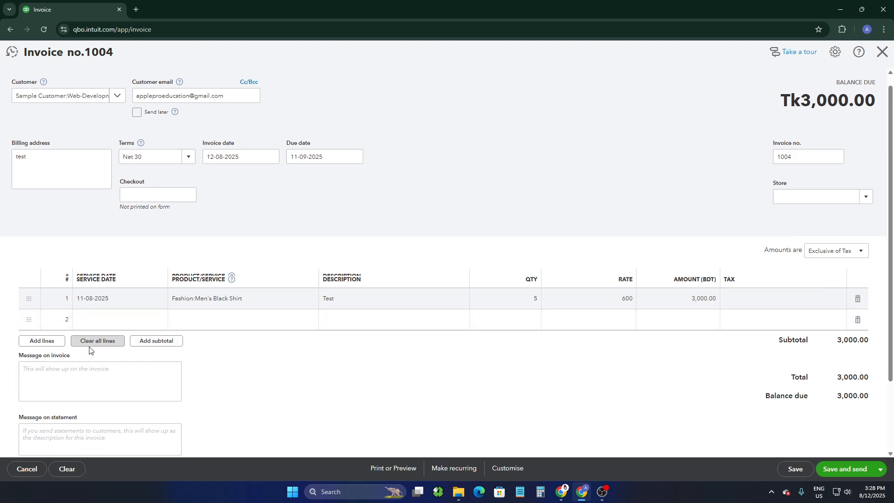
Enter "Thanks For Shopping!" as the message on invoice
scroll(70, 347, down, 1)
click(35, 336)
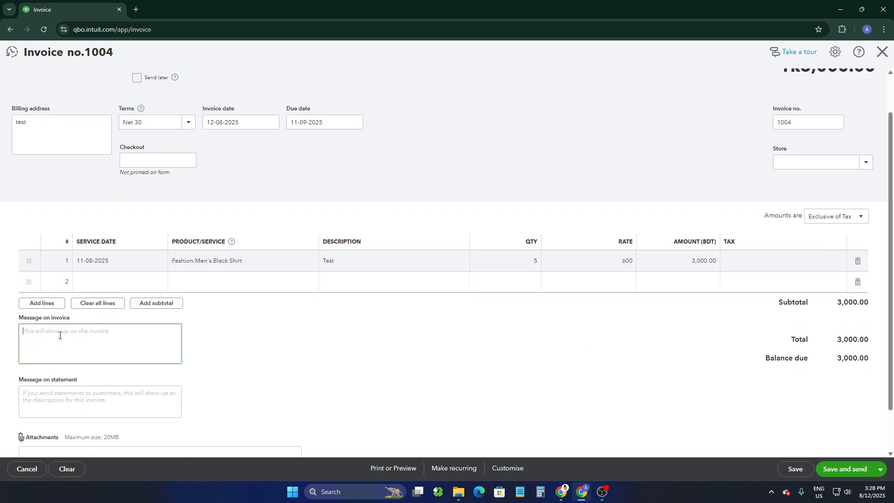
text(Thanks For Shopping!)
Enter "Keep This Invoice For Further Inquiry" as the message on statement
scroll(60, 336, down, 1)
click(21, 353)
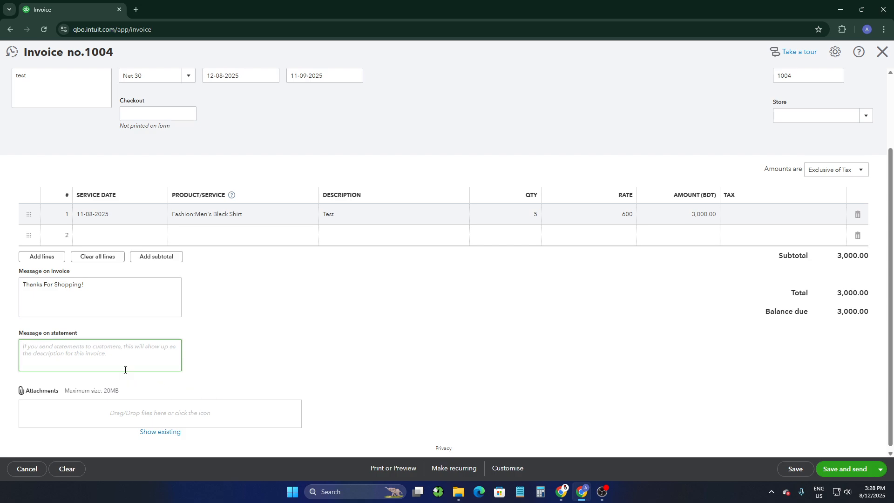
text(K)
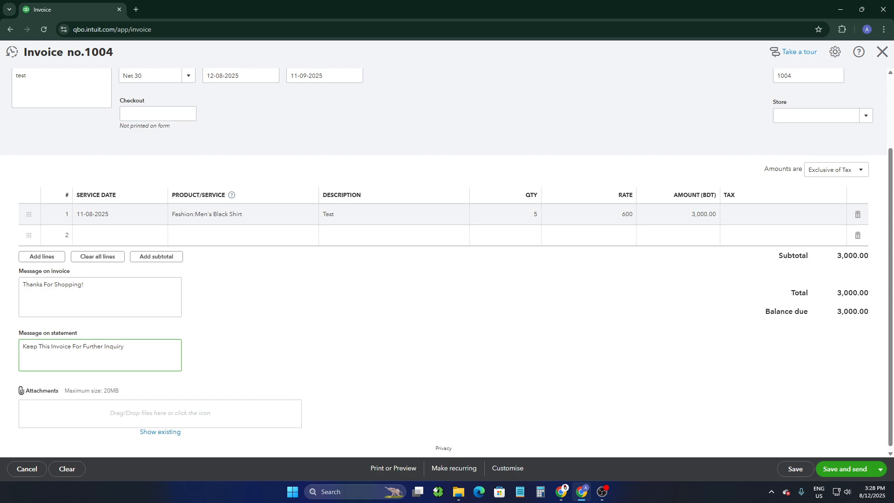
Try to save and send the invoice
click(302, 385)
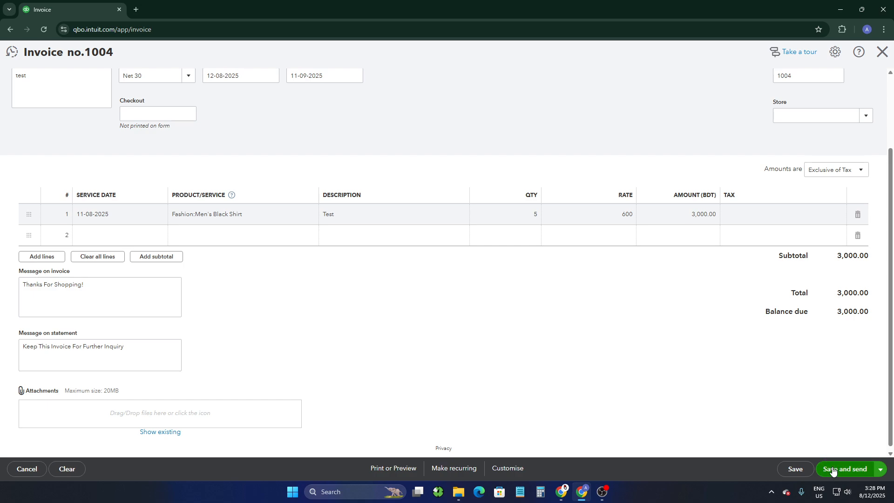
click(796, 470)
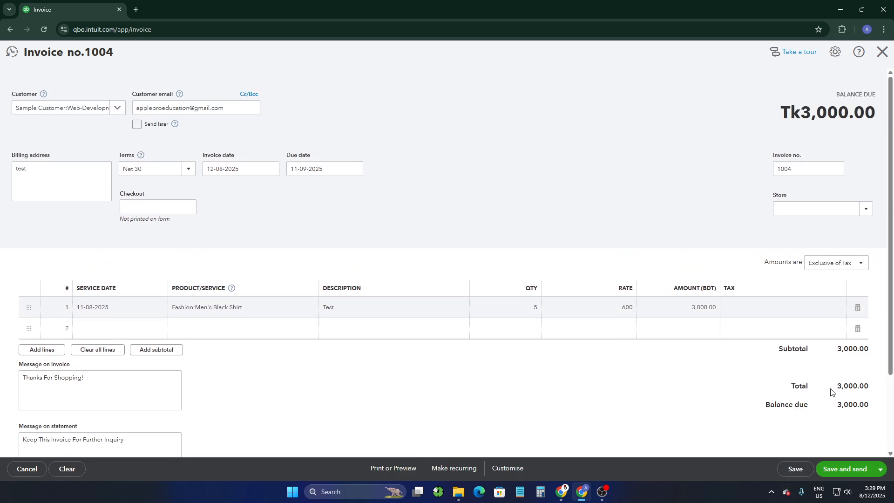
click(861, 470)
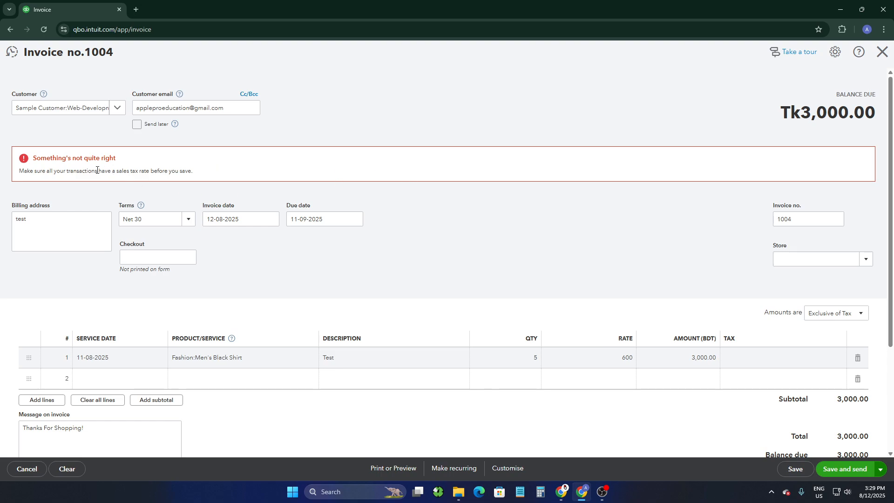
drag(18, 171, 197, 179)
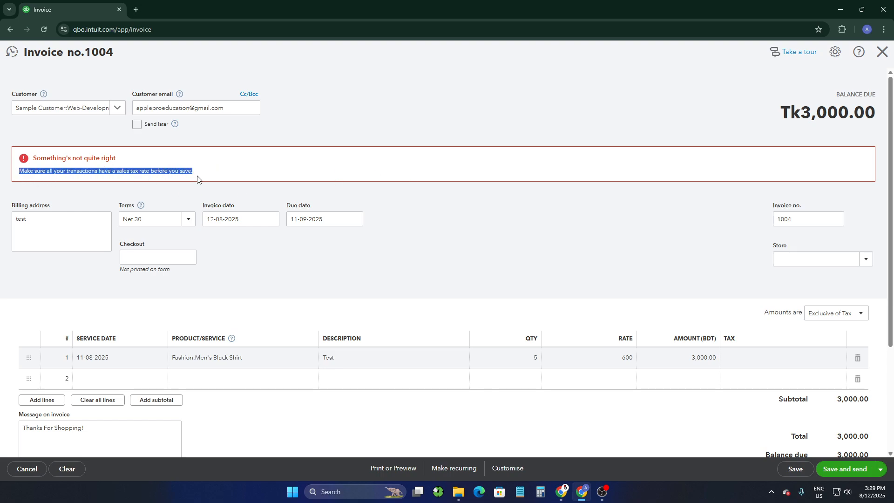
click(276, 250)
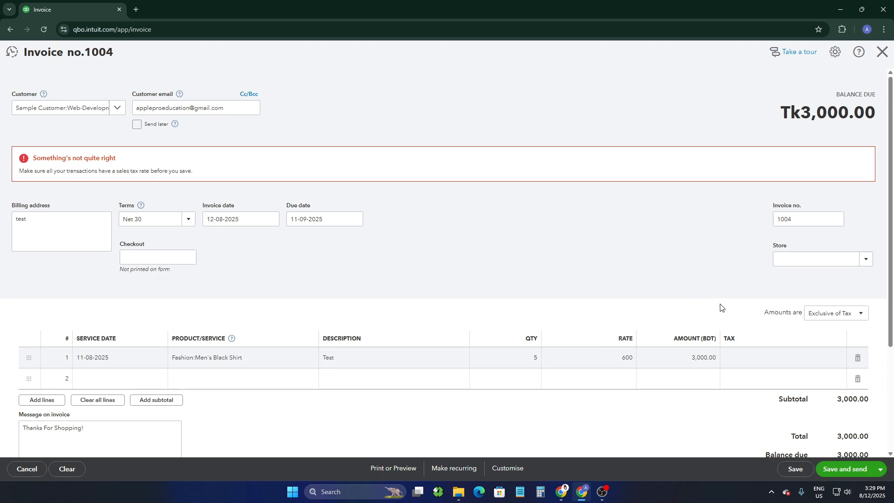
Set the first line's tax to Sales Tax
scroll(722, 307, down, 1)
click(745, 311)
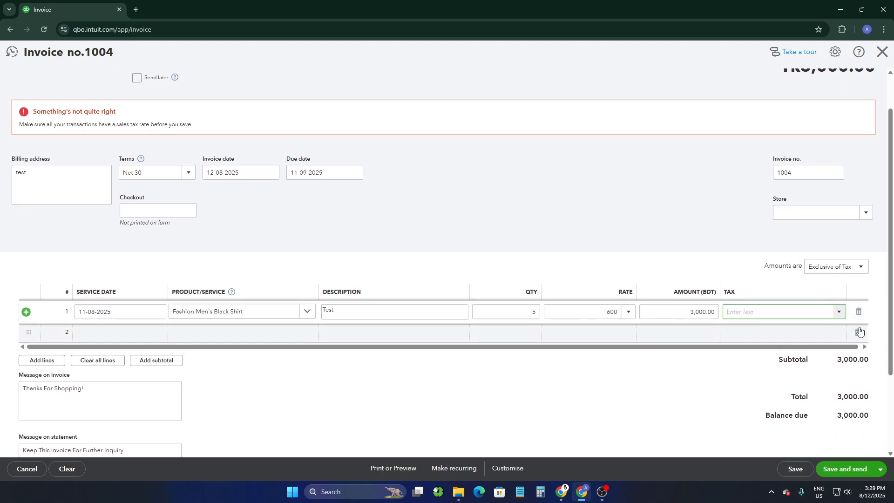
click(839, 314)
click(757, 329)
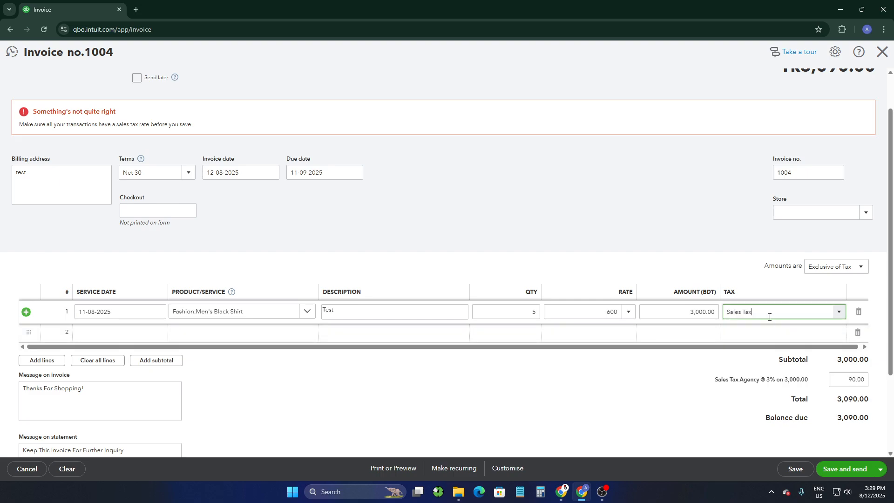
Save and send the invoice, then scroll through the email preview
click(848, 470)
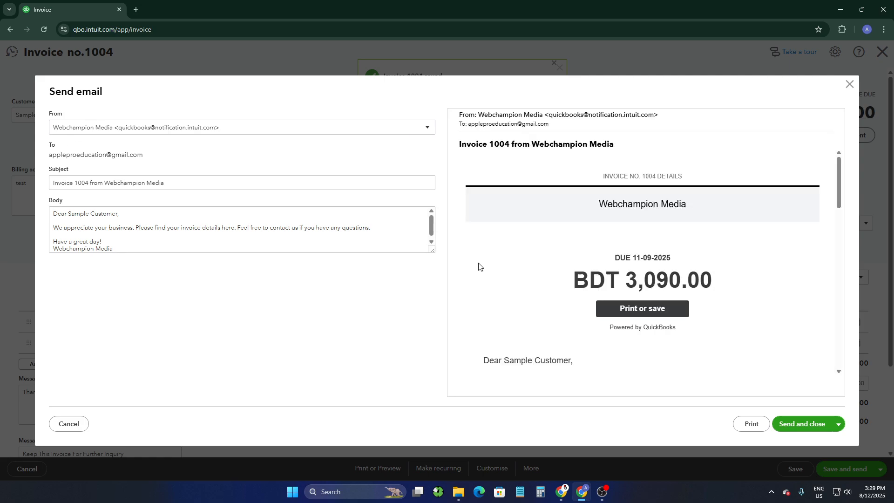
scroll(591, 197, down, 1)
scroll(601, 215, down, 1)
scroll(609, 232, up, 1)
scroll(611, 229, down, 4)
scroll(591, 258, down, 8)
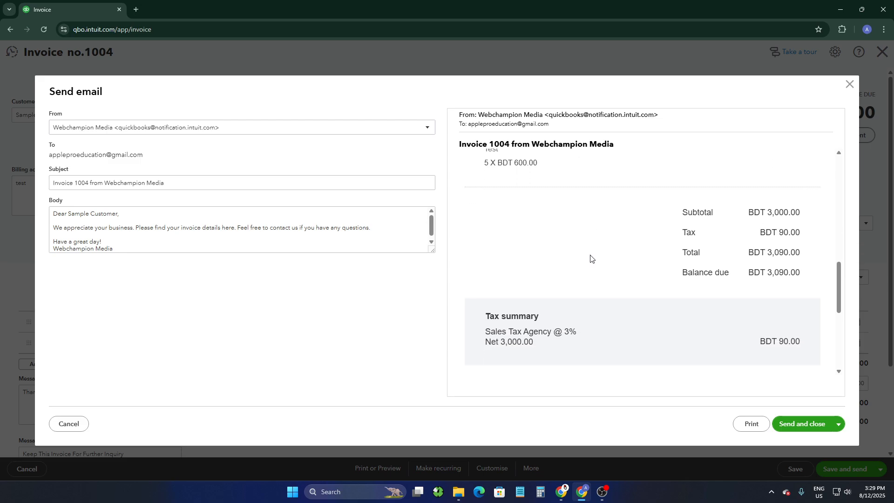
Review the email preview of the invoice and send the email to the customer
scroll(590, 256, up, 3)
scroll(598, 259, down, 5)
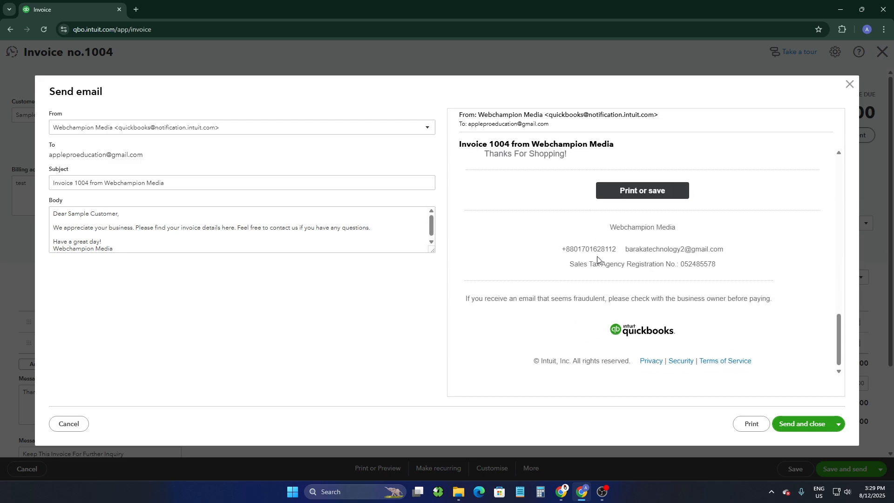
scroll(598, 256, up, 9)
scroll(605, 256, up, 4)
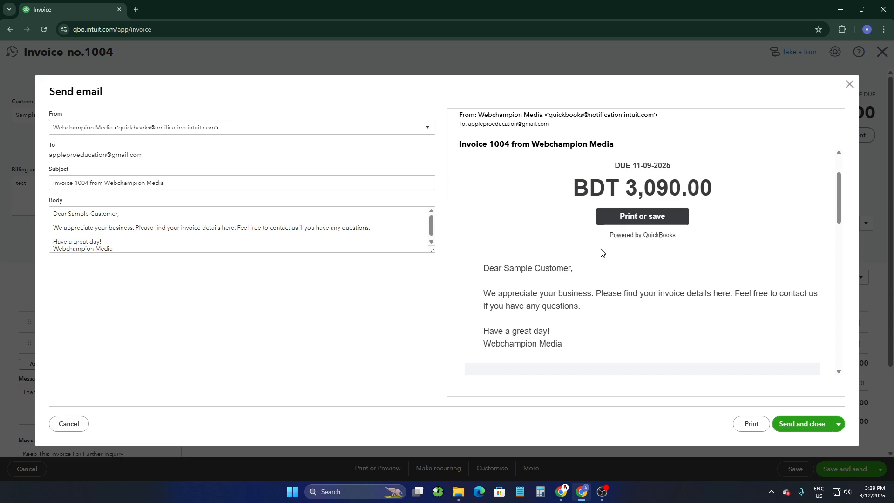
scroll(605, 242, down, 10)
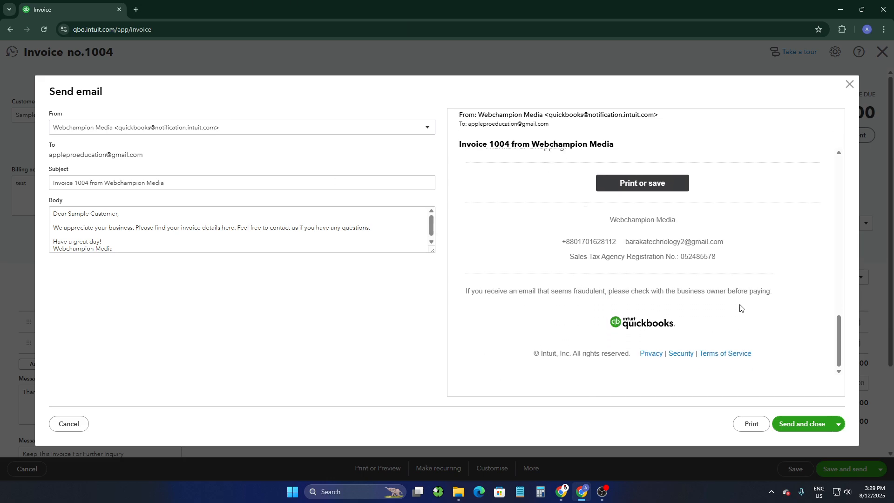
scroll(679, 270, up, 10)
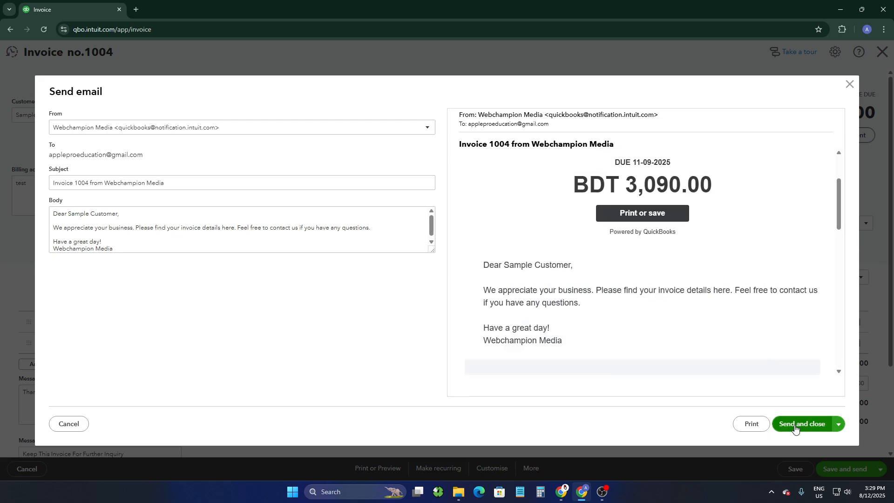
click(806, 425)
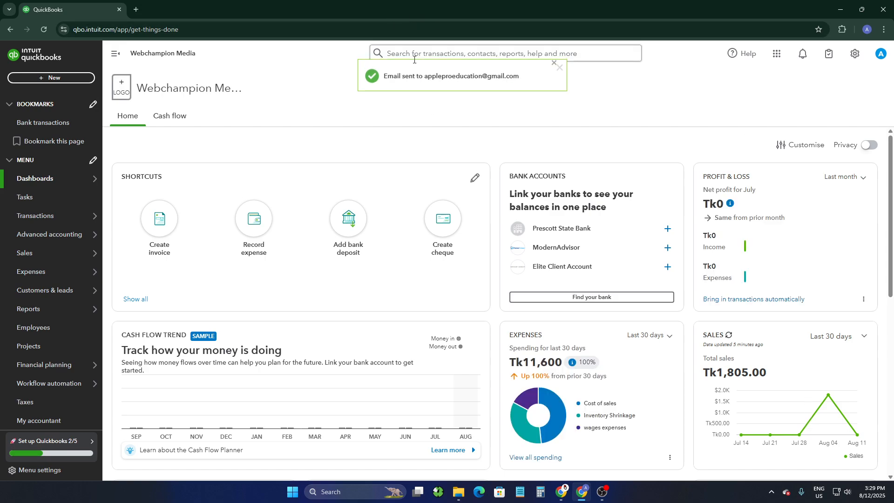
Open Gmail in a new browser tab and open the received Invoice 1004 from Webchampion Media email
click(136, 9)
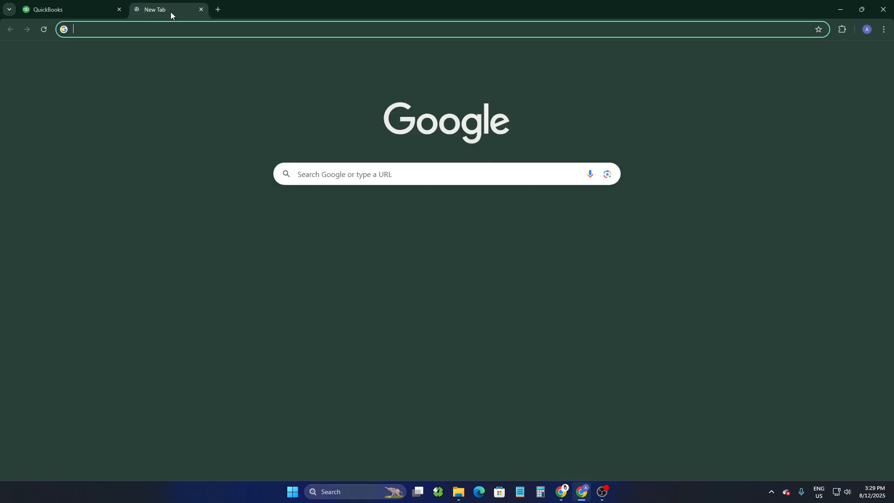
click(785, 54)
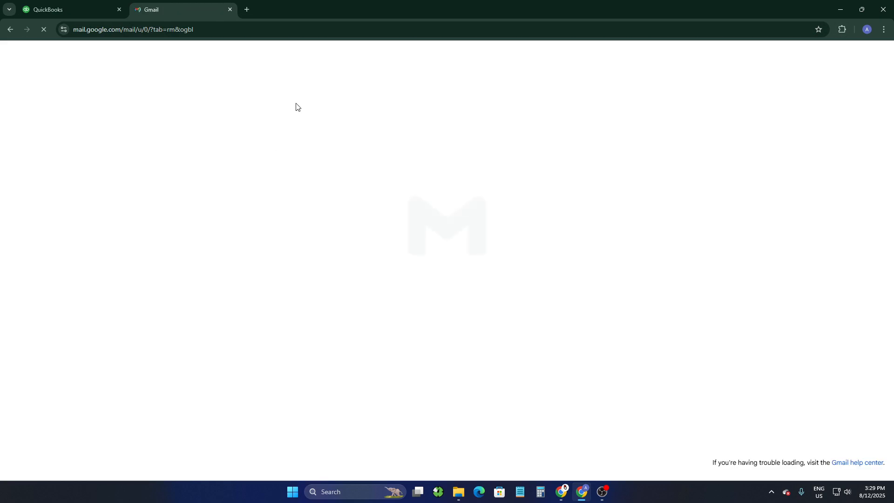
drag(271, 126, 292, 125)
click(292, 127)
Scroll through the received invoice email, then switch to the QuickBooks tab and back to Gmail
scroll(470, 235, down, 15)
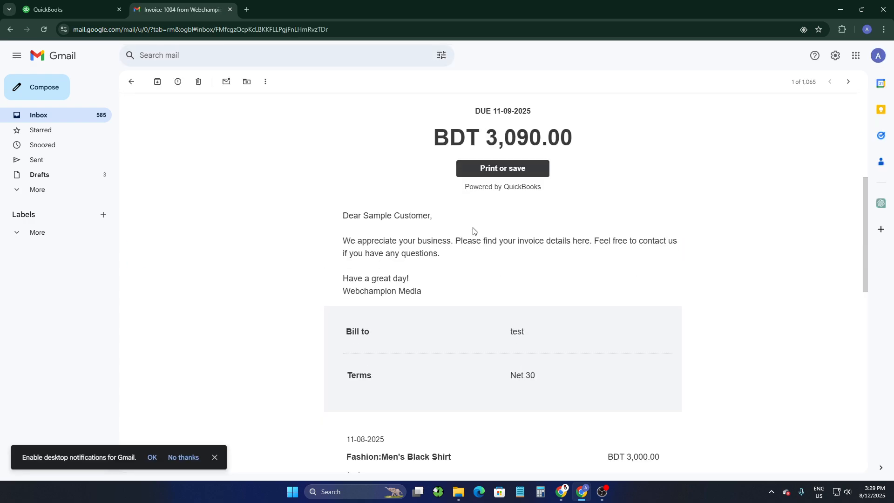
scroll(473, 227, up, 6)
scroll(473, 227, up, 10)
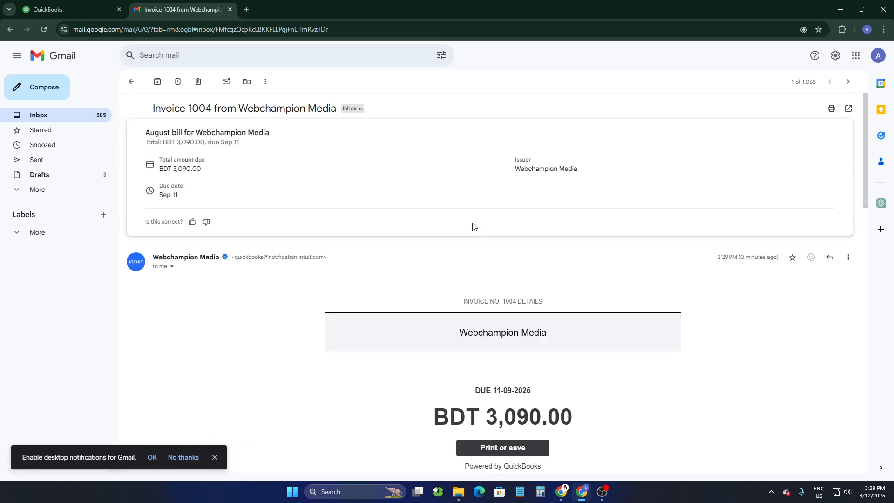
scroll(472, 227, down, 2)
click(65, 9)
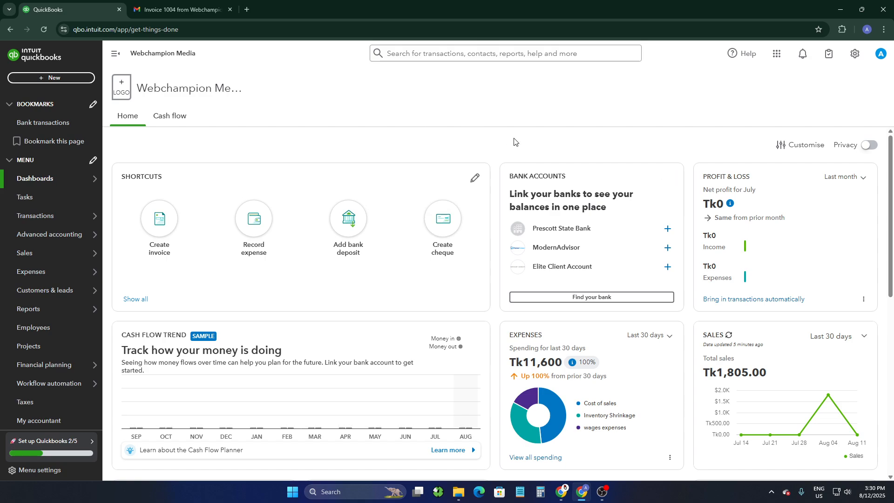
click(179, 10)
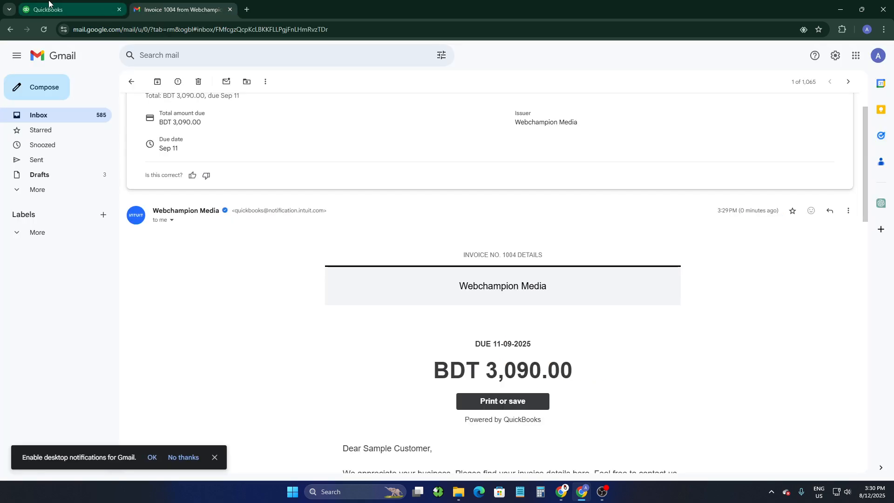